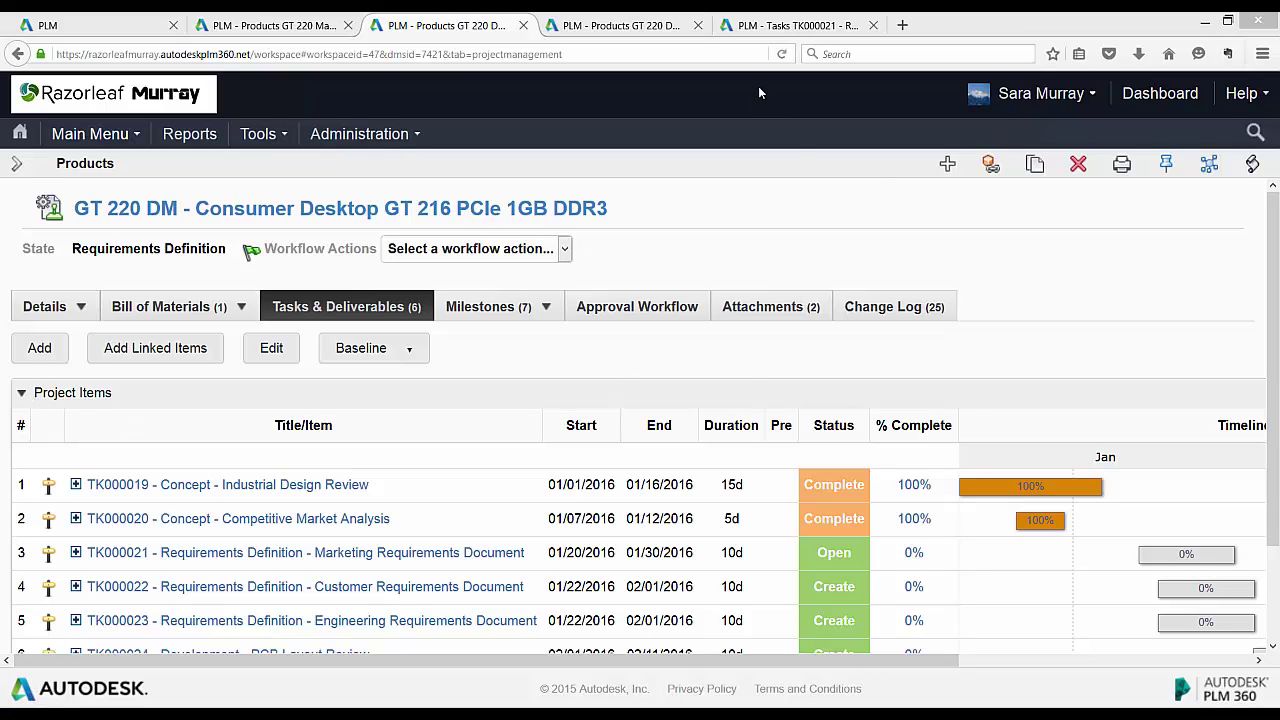
View task TK000021's approval workflow and the milestones under TK000020 in the GT 220 DM project plan
{"action": "left_click", "coordinate": [770, 26]}
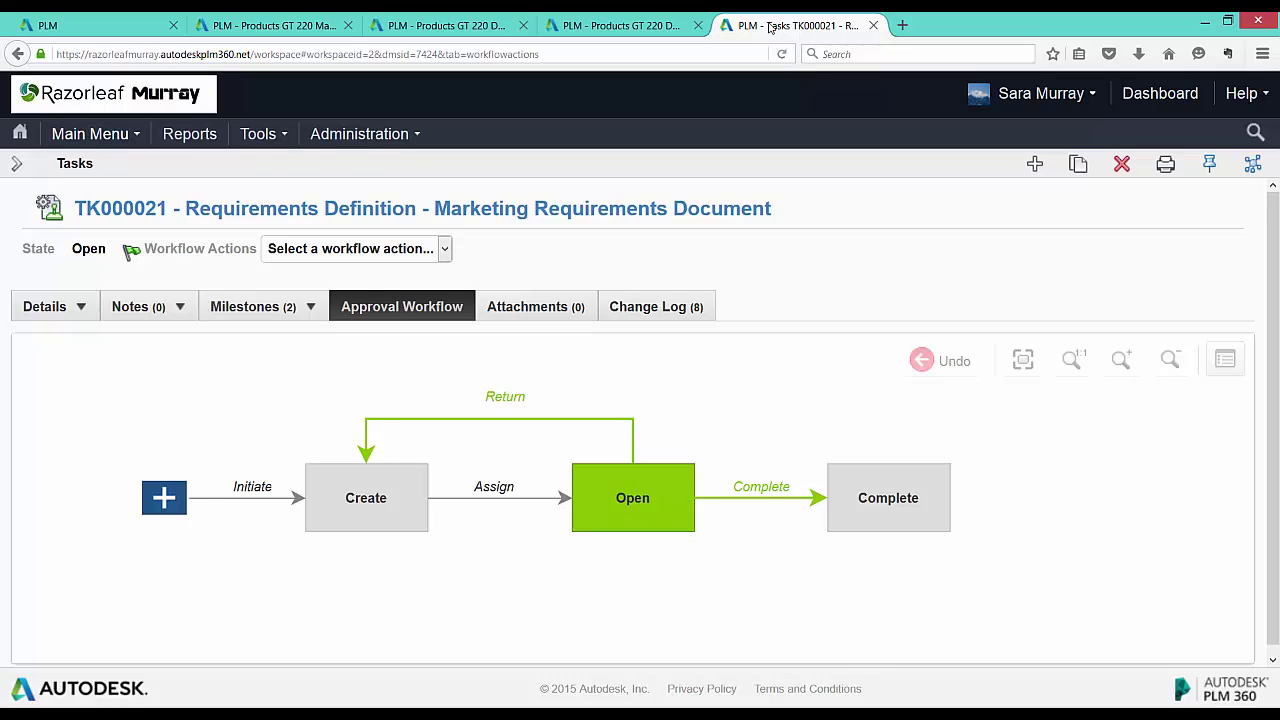
{"action": "left_click", "coordinate": [447, 25]}
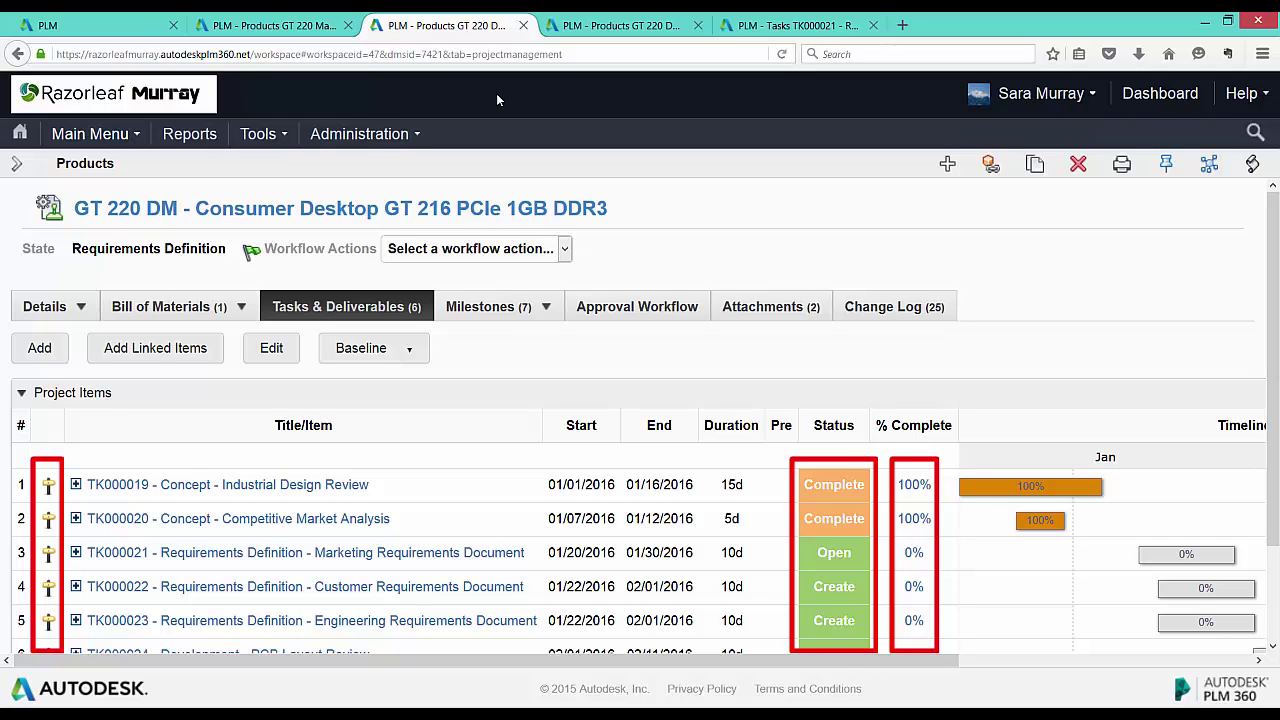
{"action": "left_click", "coordinate": [75, 519]}
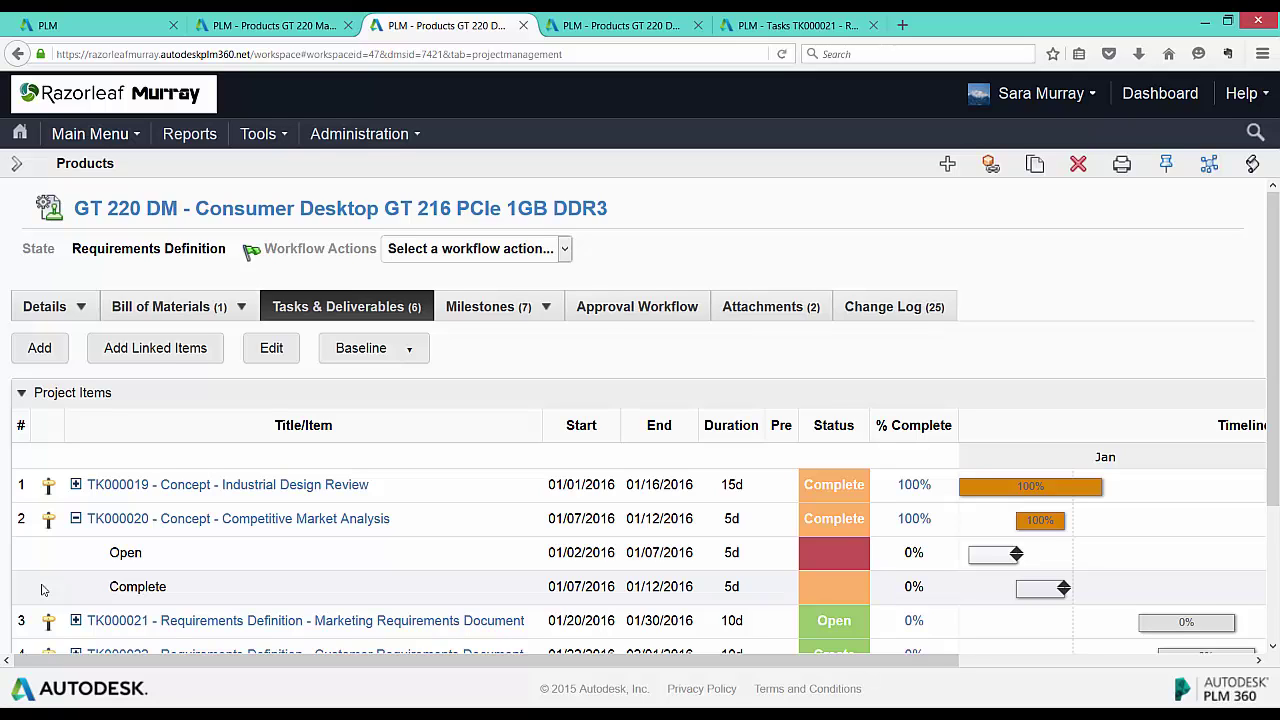
{"action": "left_click", "coordinate": [76, 519]}
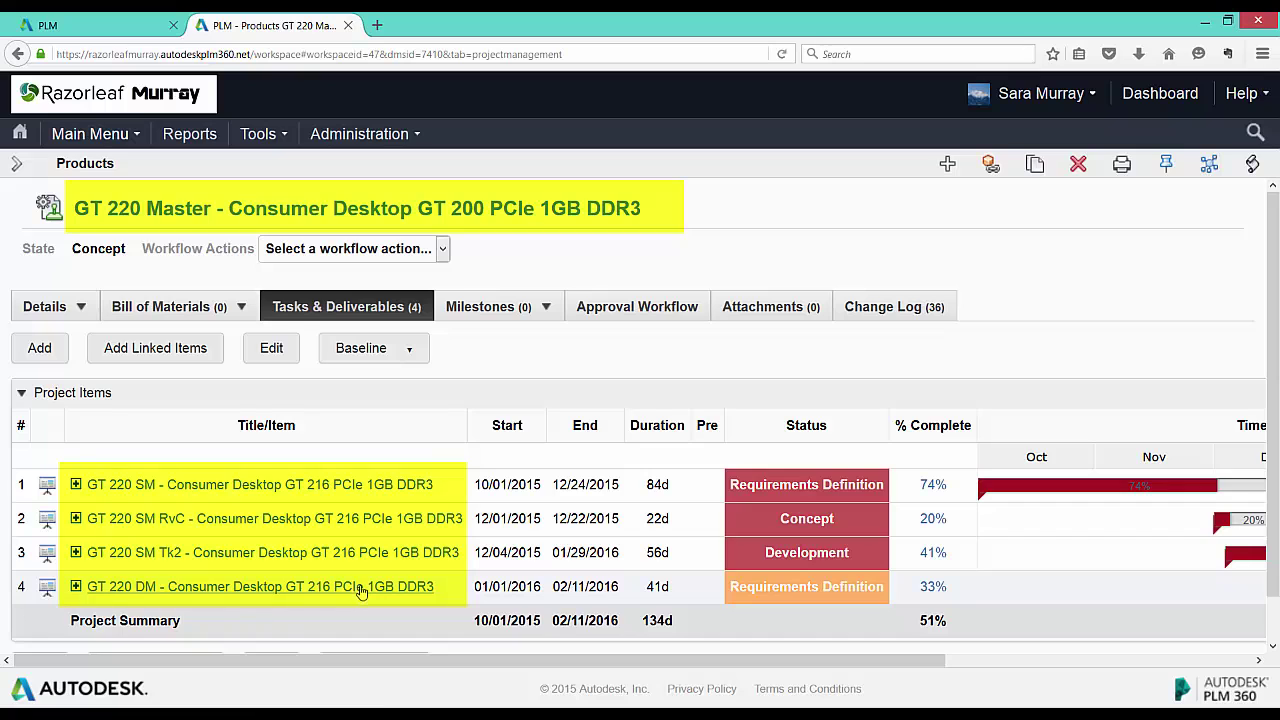
Preview the GT 220 DM product from the GT 220 Master plan and view its tasks, deliverables and milestones
{"action": "mouse_move", "coordinate": [362, 590]}
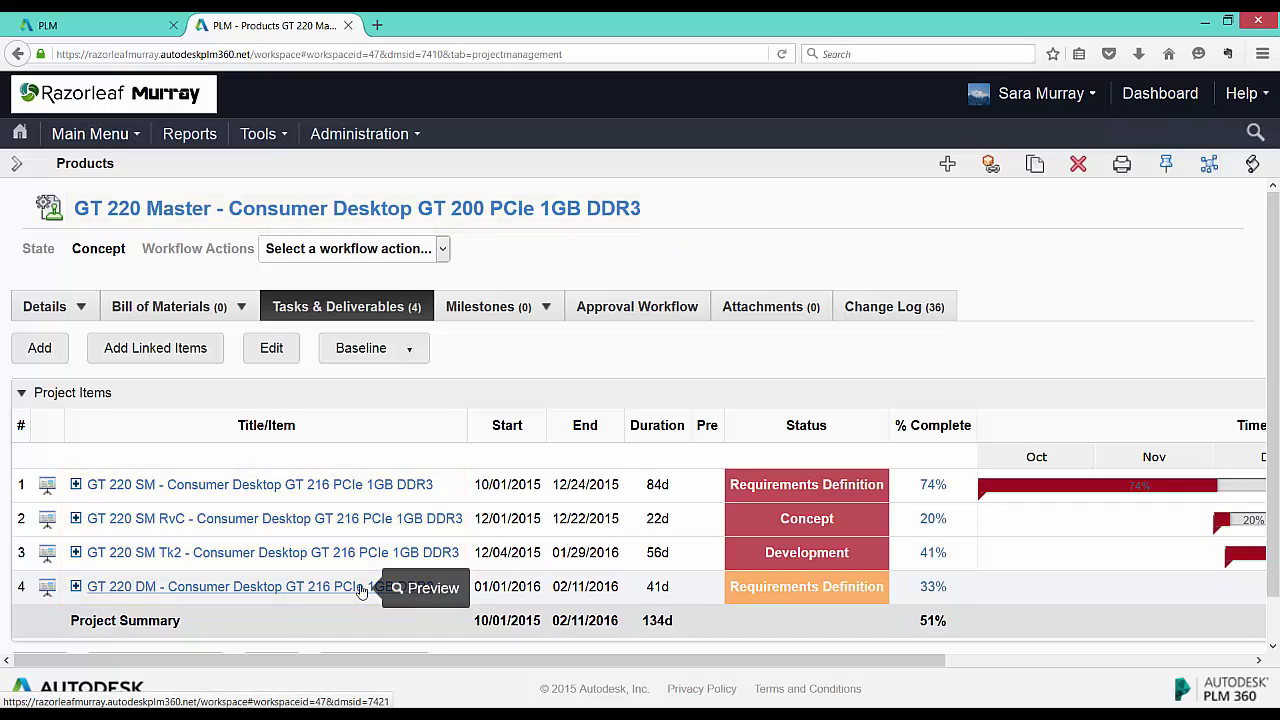
{"action": "left_click", "coordinate": [427, 589]}
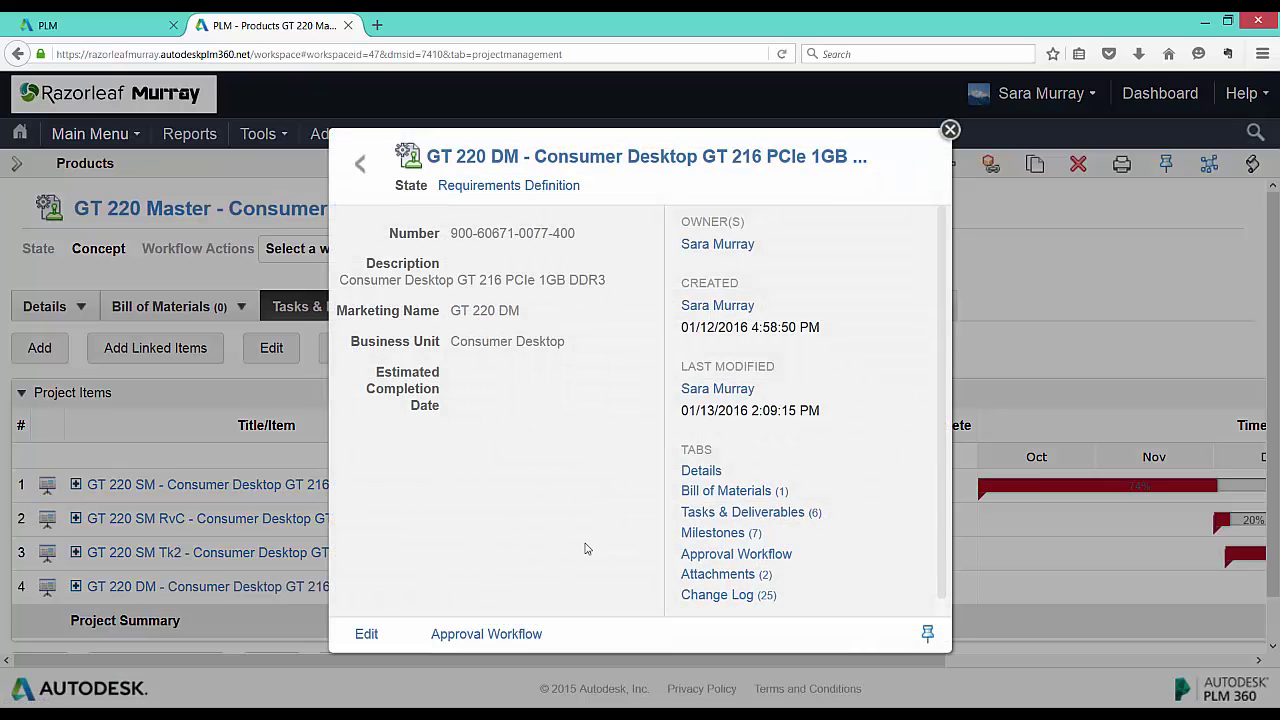
{"action": "left_click", "coordinate": [690, 513]}
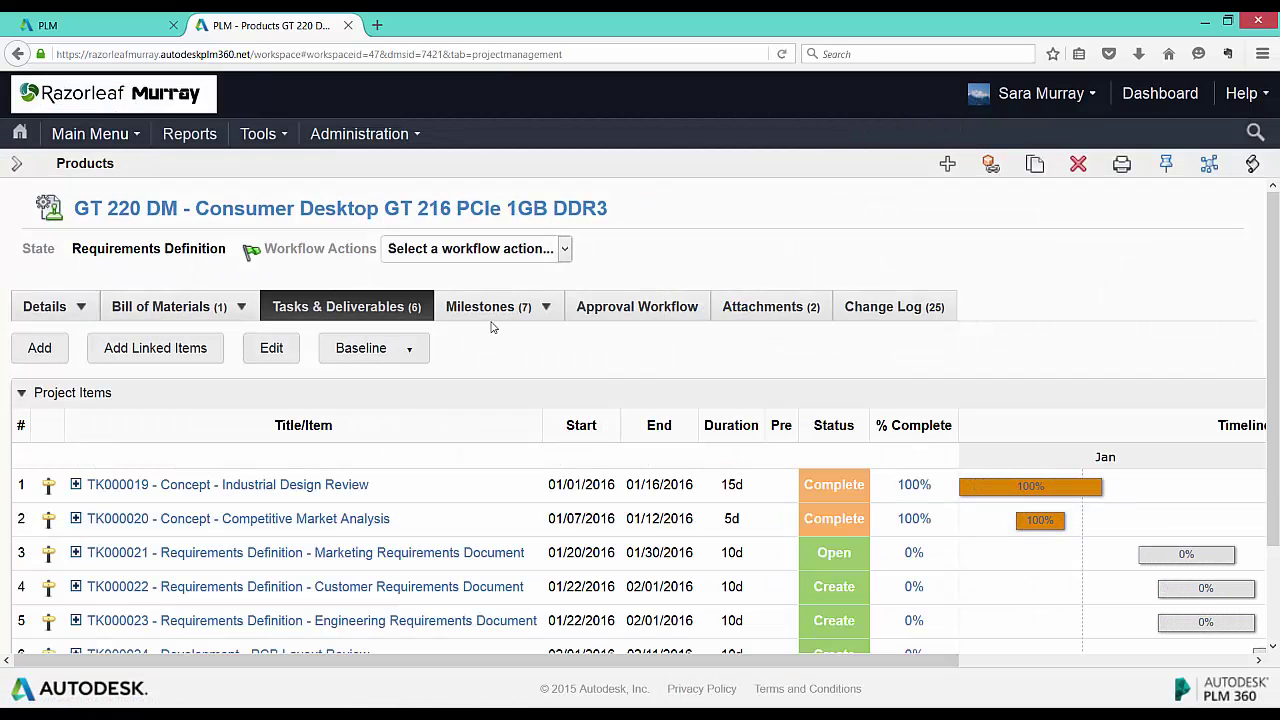
{"action": "left_click", "coordinate": [492, 318]}
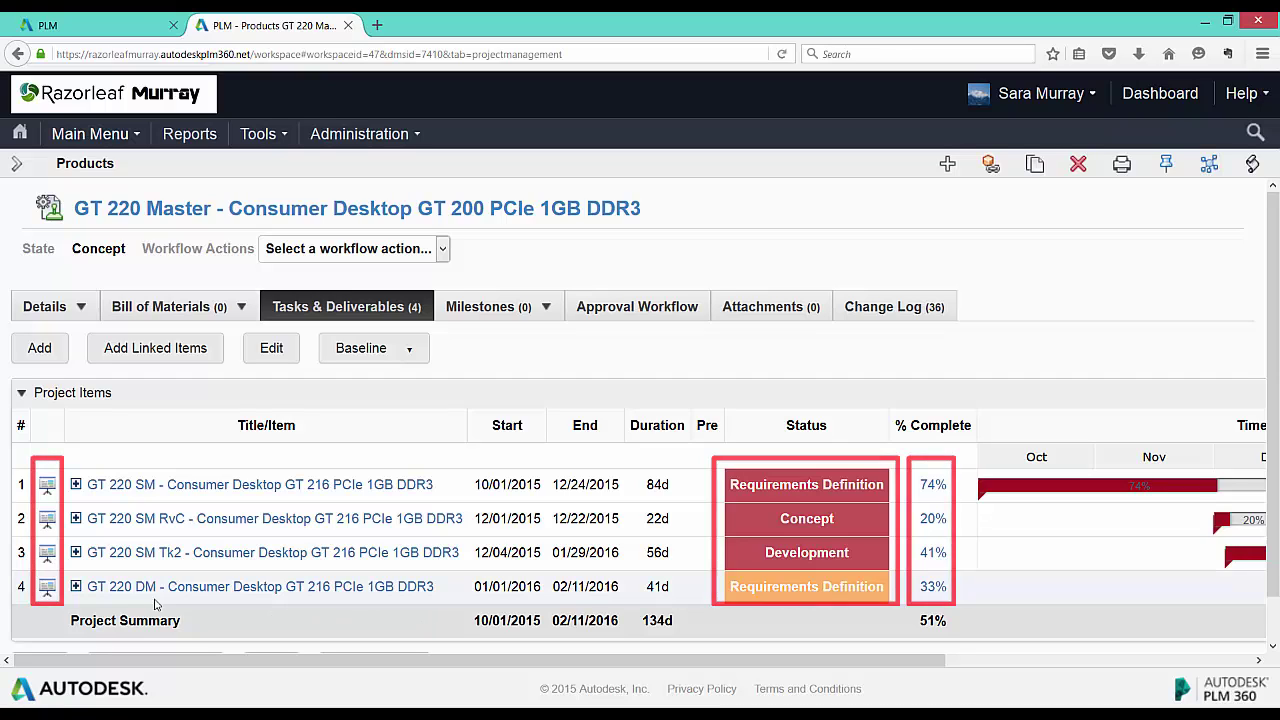
Expand GT 220 DM in the GT 220 Master plan down to the milestones of task TK000020
{"action": "left_click", "coordinate": [75, 587]}
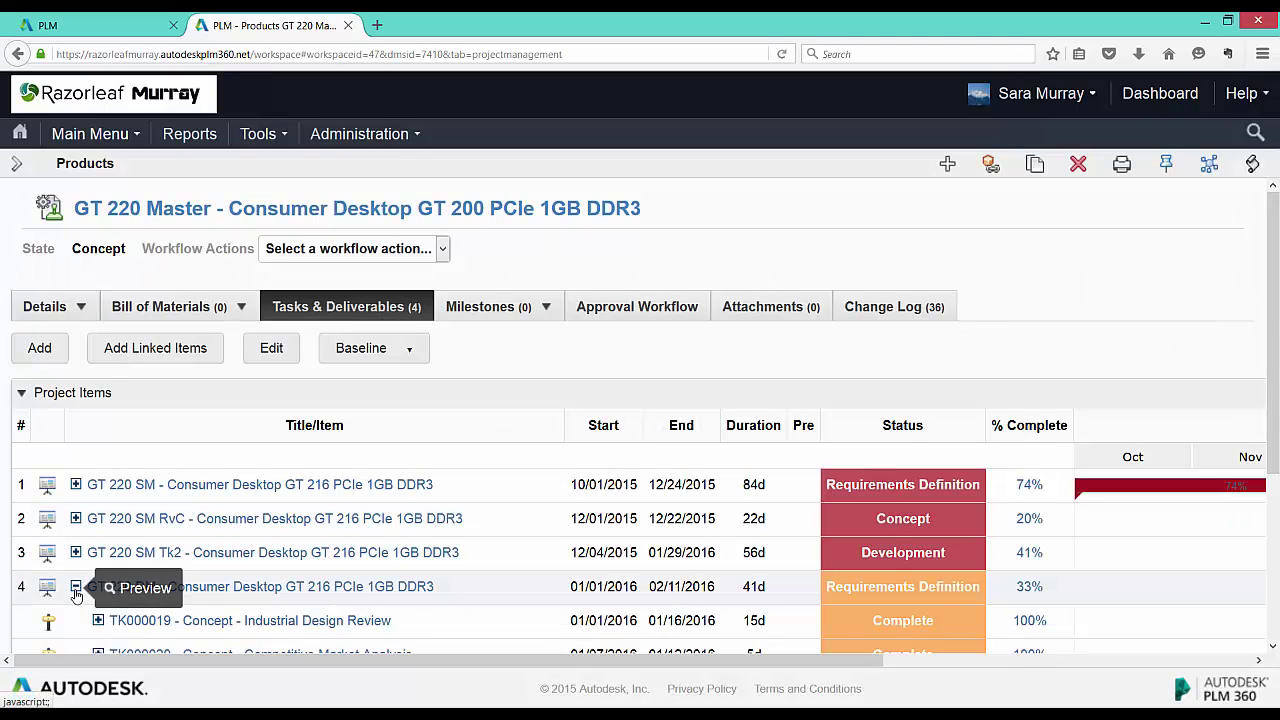
{"action": "scroll", "coordinate": [68, 611], "scroll_direction": "down", "scroll_amount": 3}
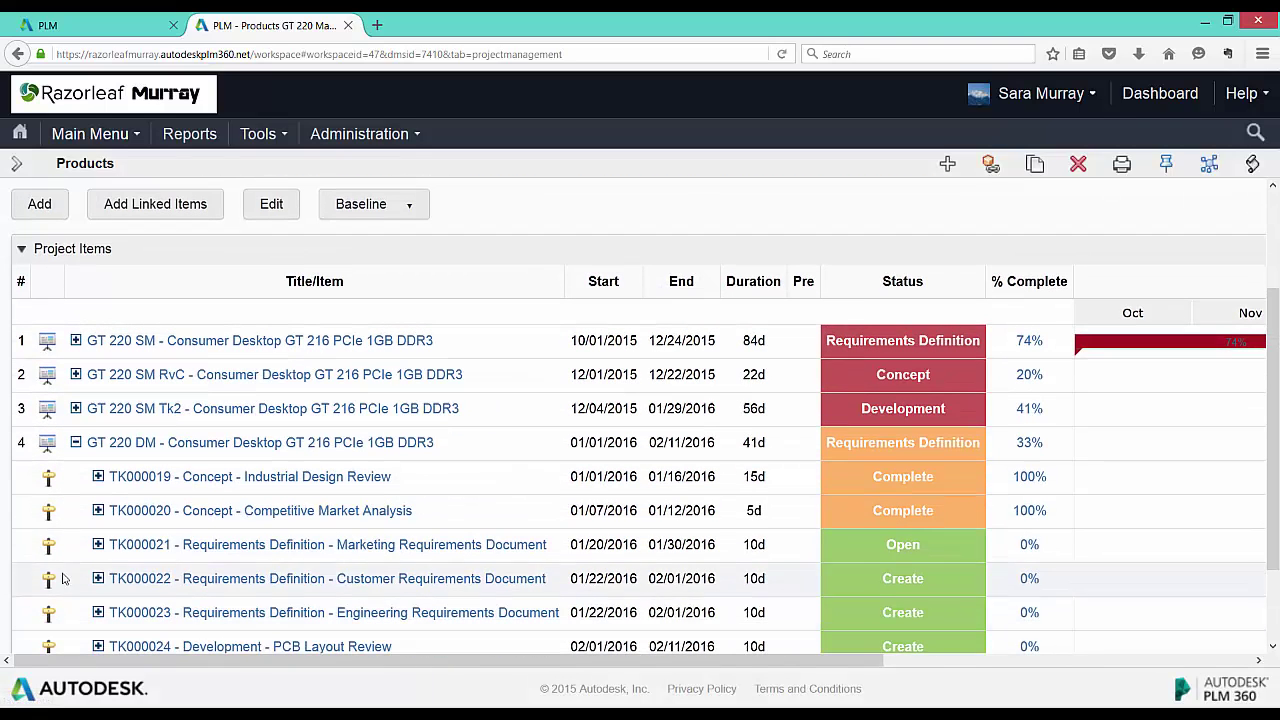
{"action": "left_click", "coordinate": [98, 511]}
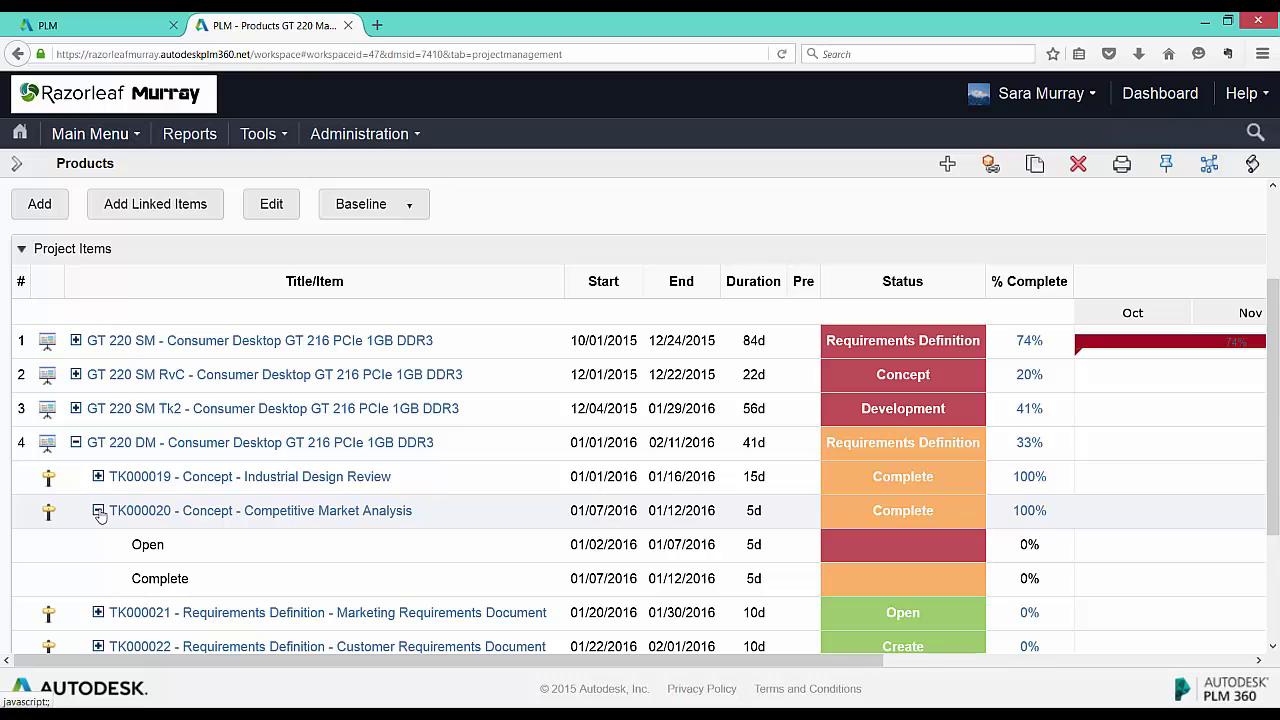
Reload the GT 220 Master plan and view its timeline as an enlarged Gantt chart
{"action": "left_click", "coordinate": [782, 54]}
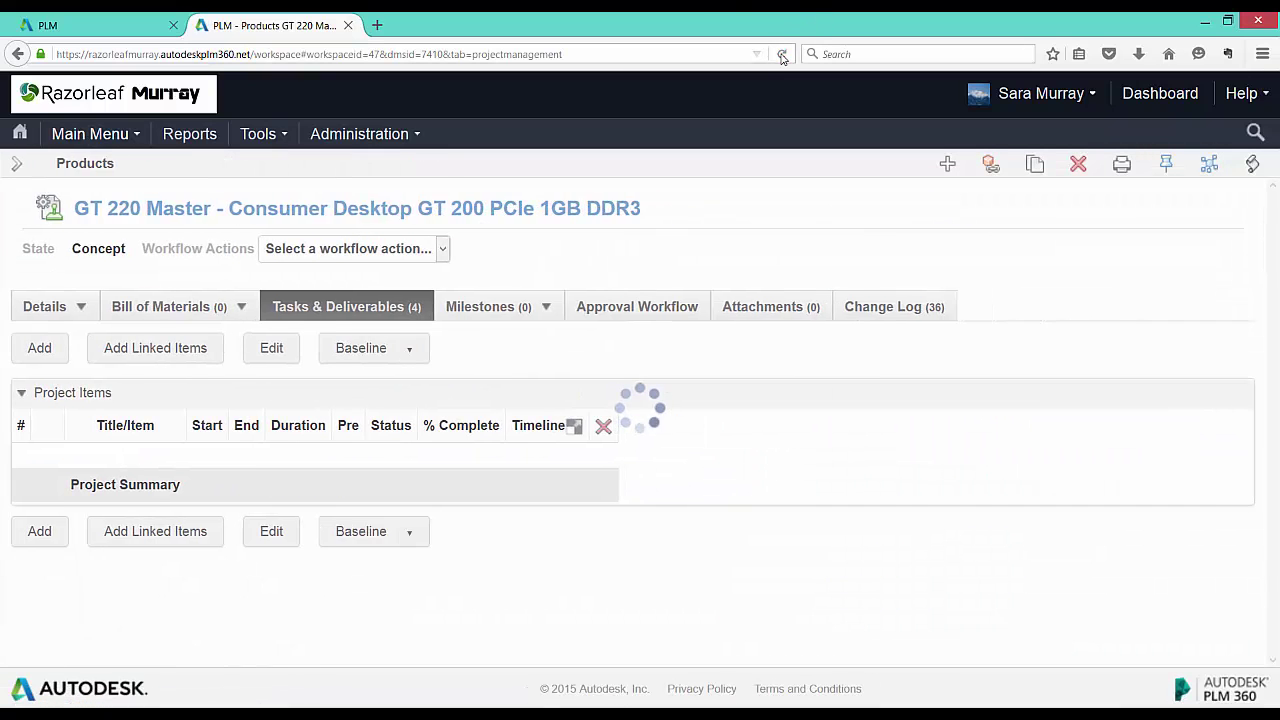
{"action": "scroll", "coordinate": [1240, 665], "scroll_direction": "right", "scroll_amount": 3}
{"action": "scroll", "coordinate": [1240, 665], "scroll_direction": "right", "scroll_amount": 3}
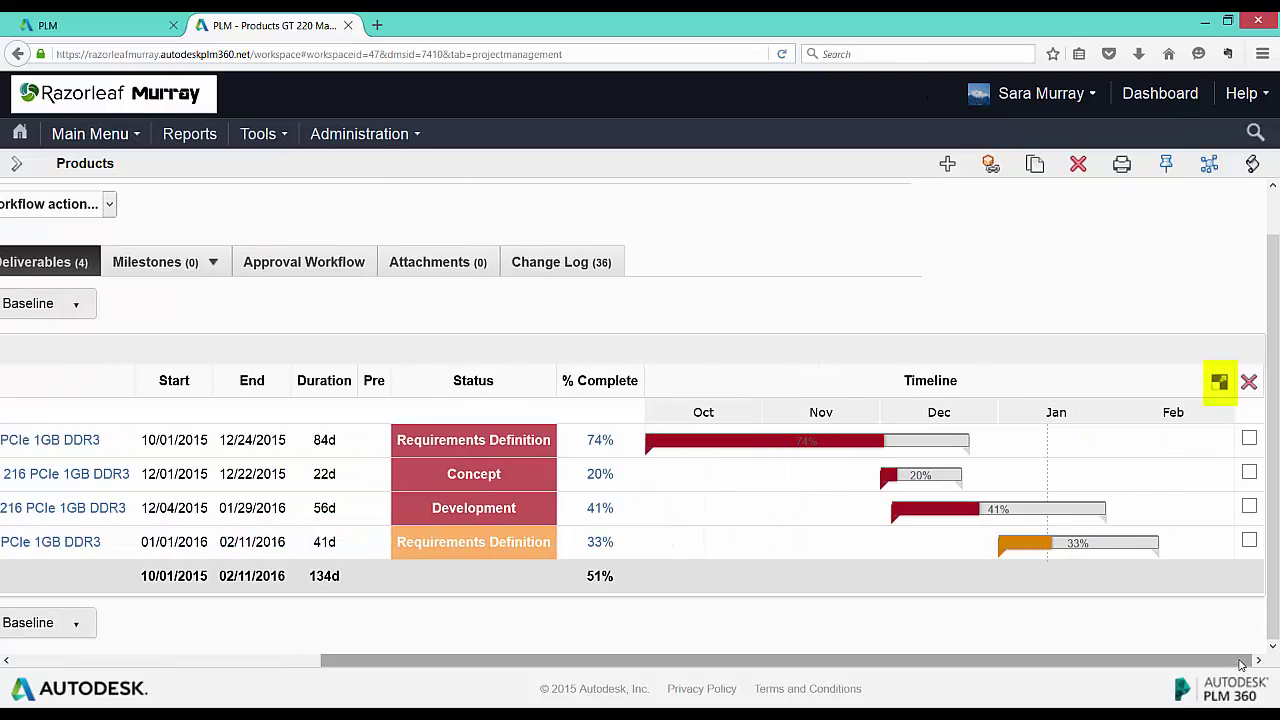
{"action": "left_click", "coordinate": [1219, 383]}
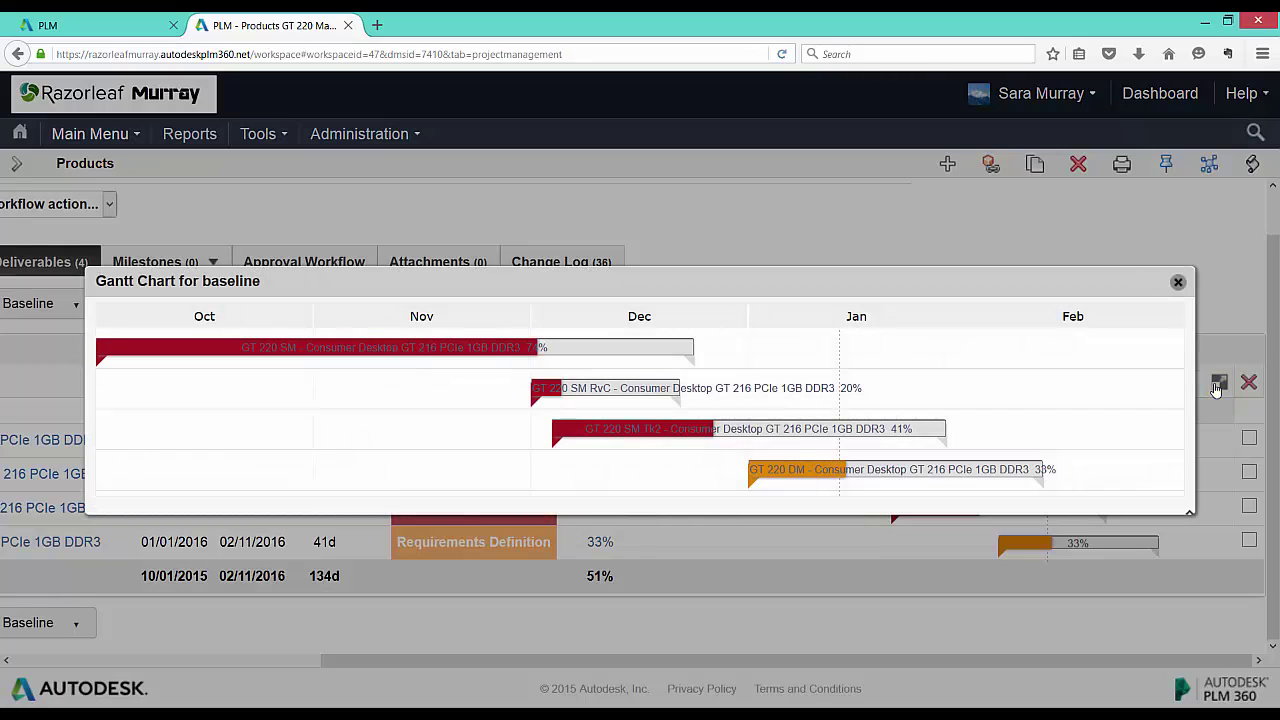
{"action": "left_click", "coordinate": [1216, 389]}
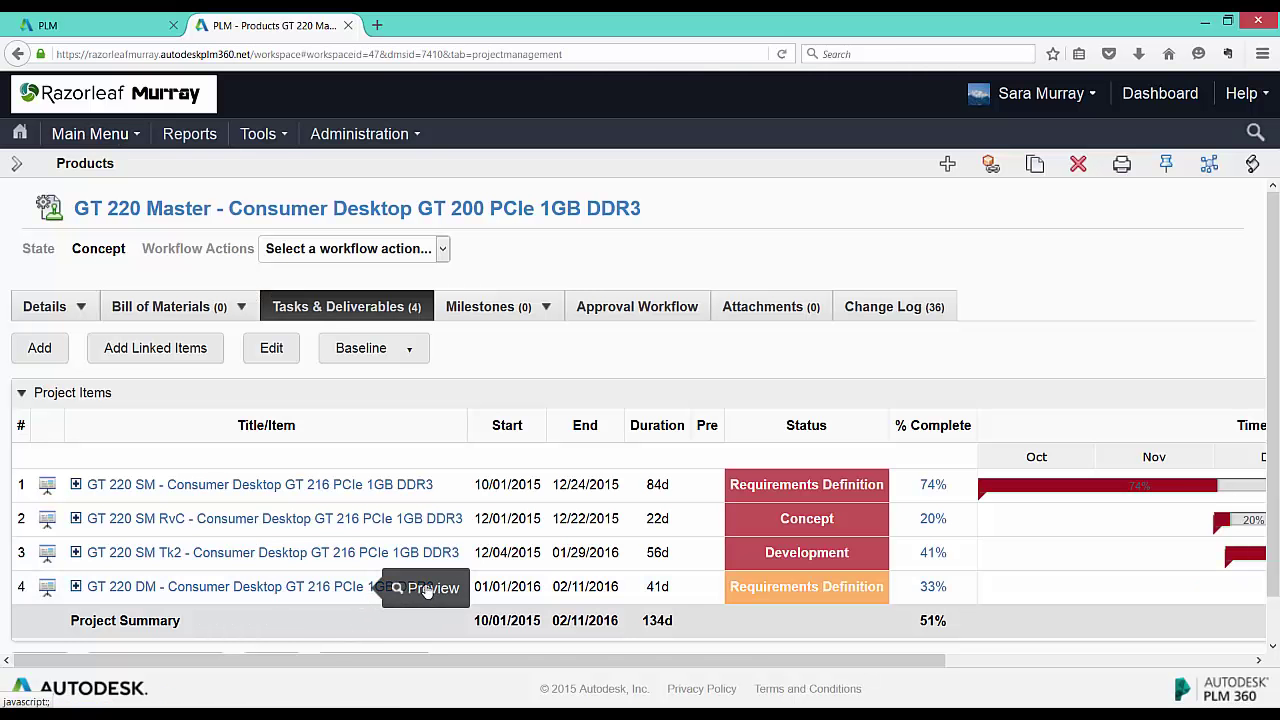
Save a baseline named "Initial Plan" for the GT 220 DM product's tasks and deliverables
{"action": "left_click", "coordinate": [426, 591]}
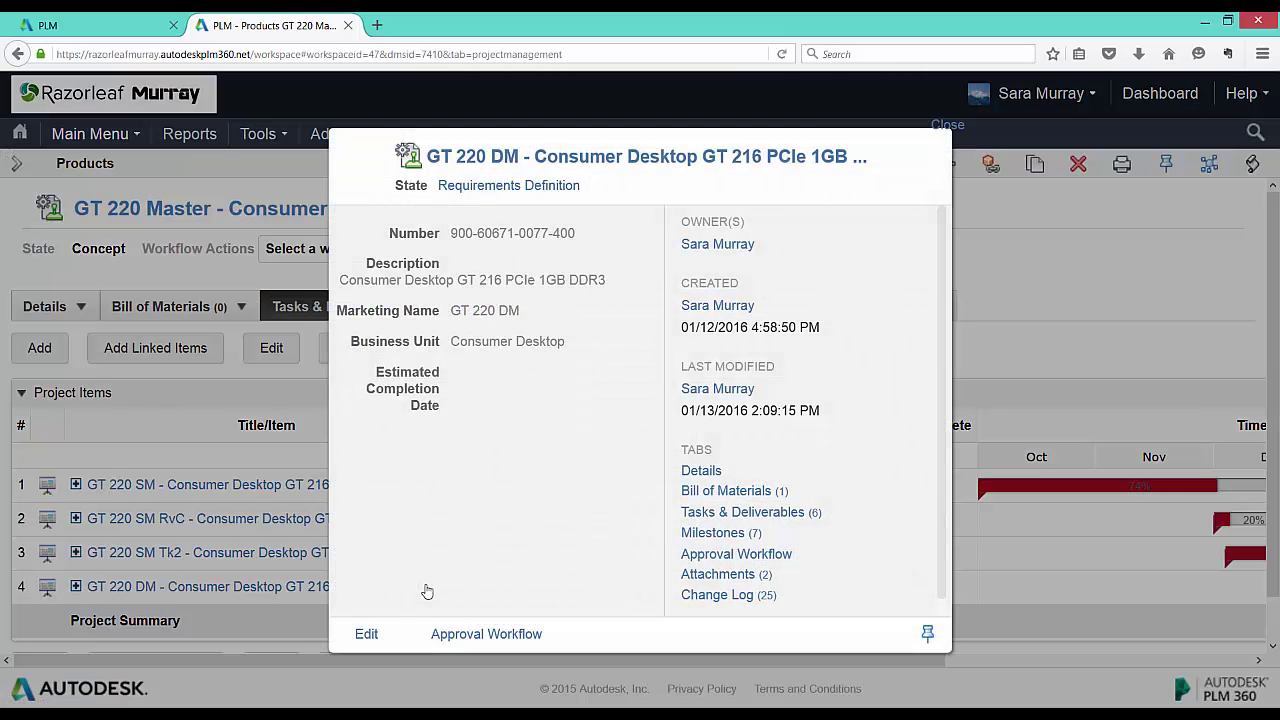
{"action": "left_click", "coordinate": [688, 513]}
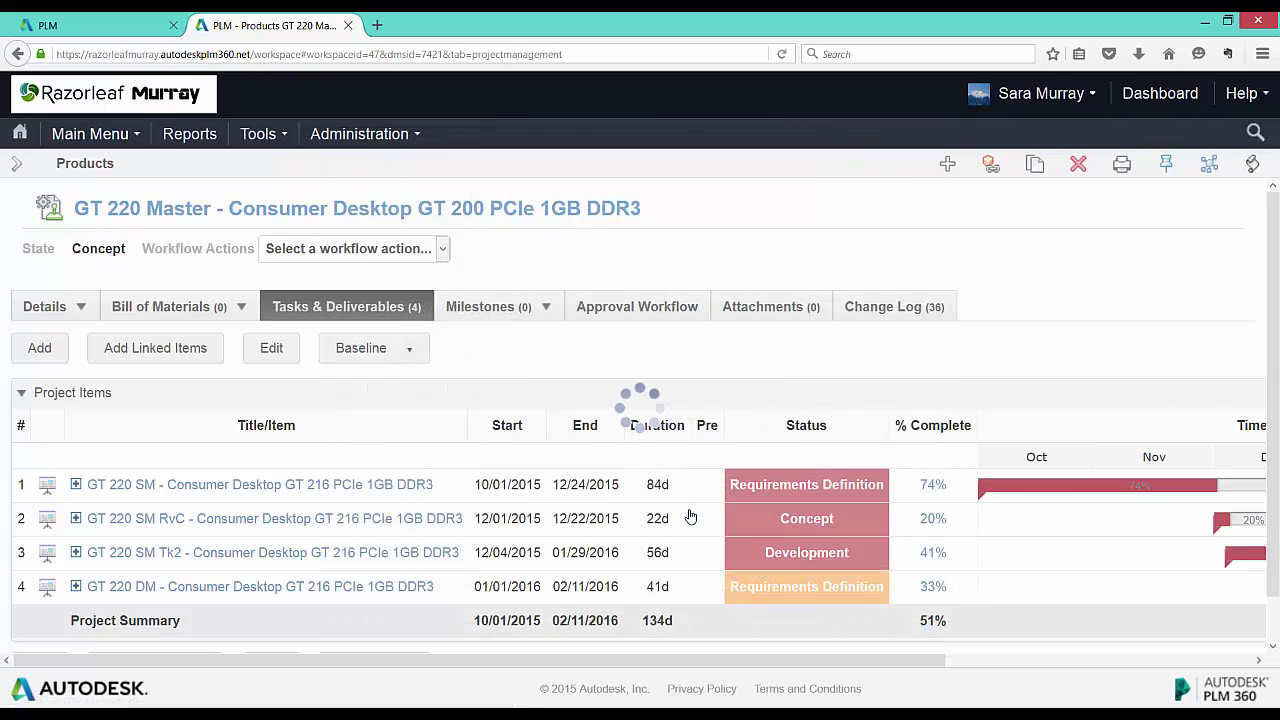
{"action": "left_click", "coordinate": [348, 358]}
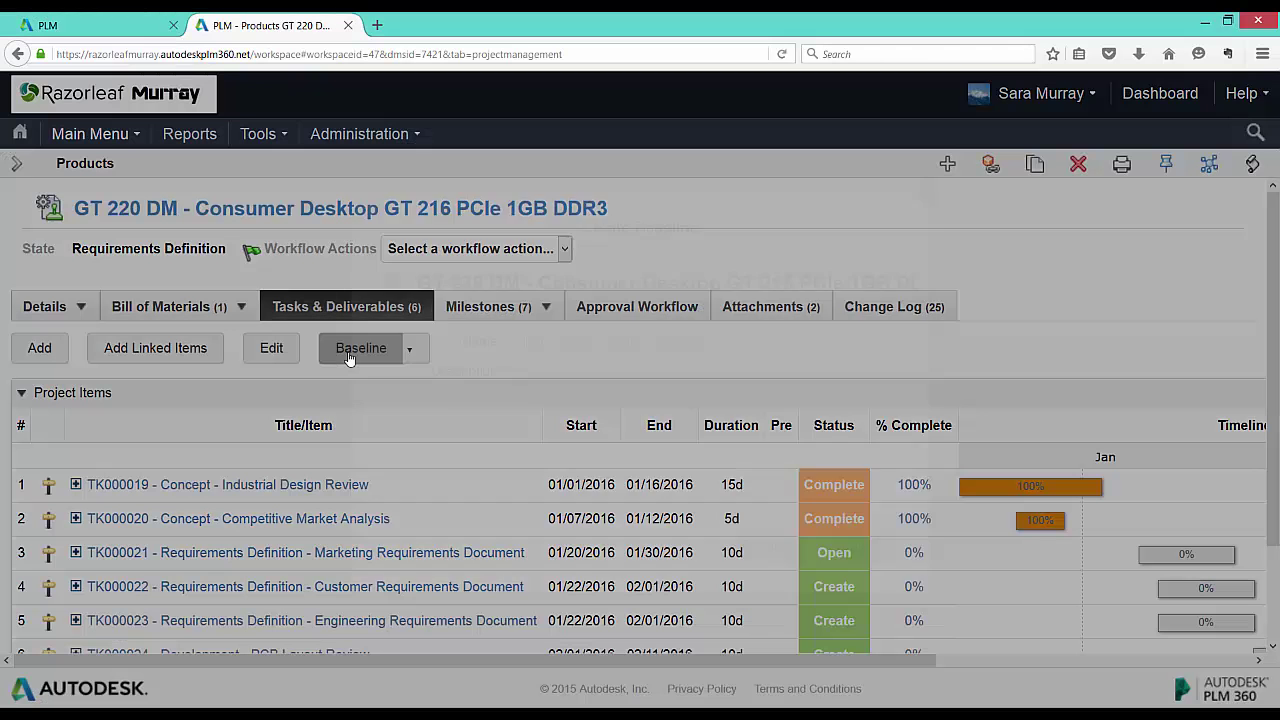
{"action": "type", "text": "Initial Plan"}
{"action": "left_click", "coordinate": [767, 544]}
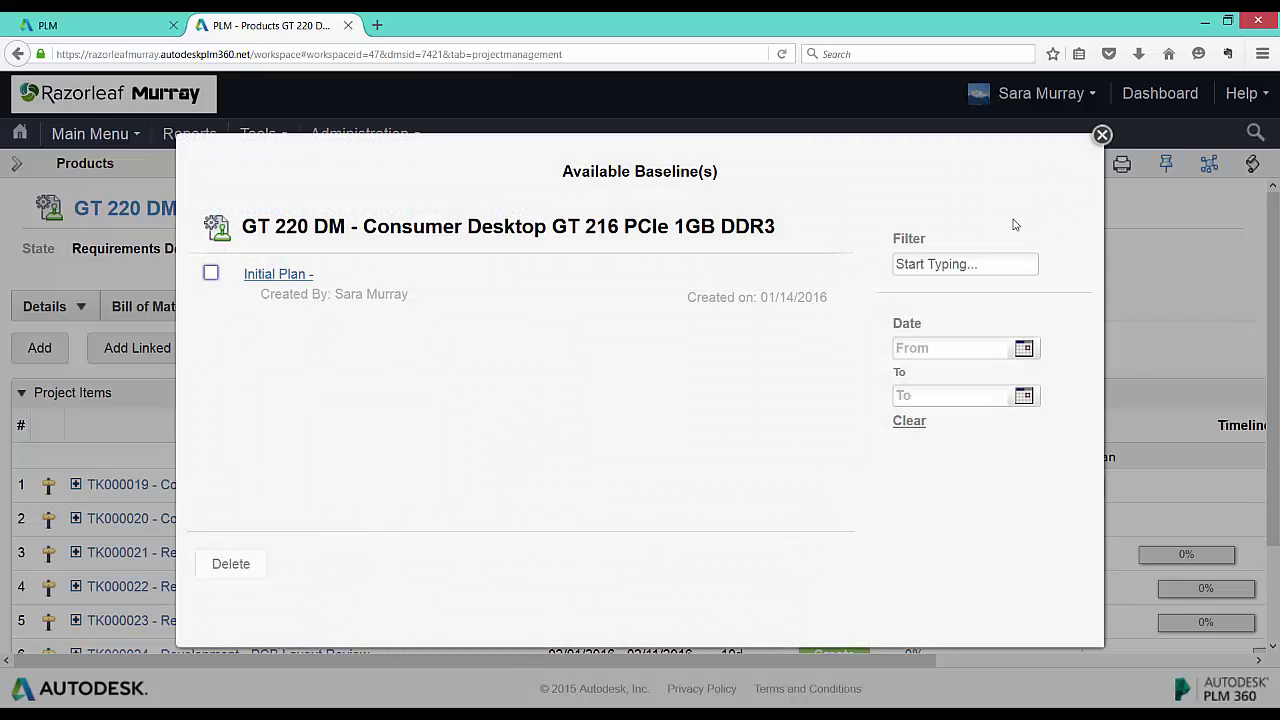
{"action": "left_click", "coordinate": [1101, 135]}
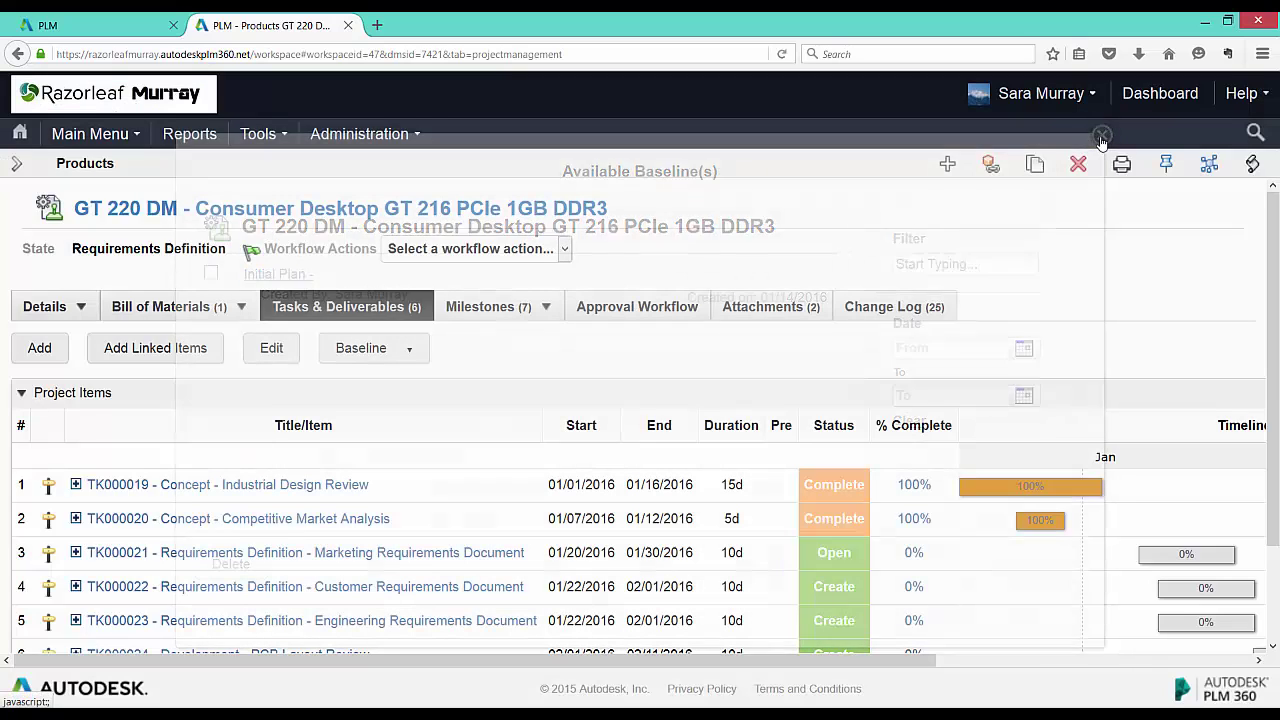
Shift the Complete milestone of task TK000022, Customer Requirements Document, by 7 days and save the milestones
{"action": "left_click", "coordinate": [480, 588]}
{"action": "left_click", "coordinate": [689, 516]}
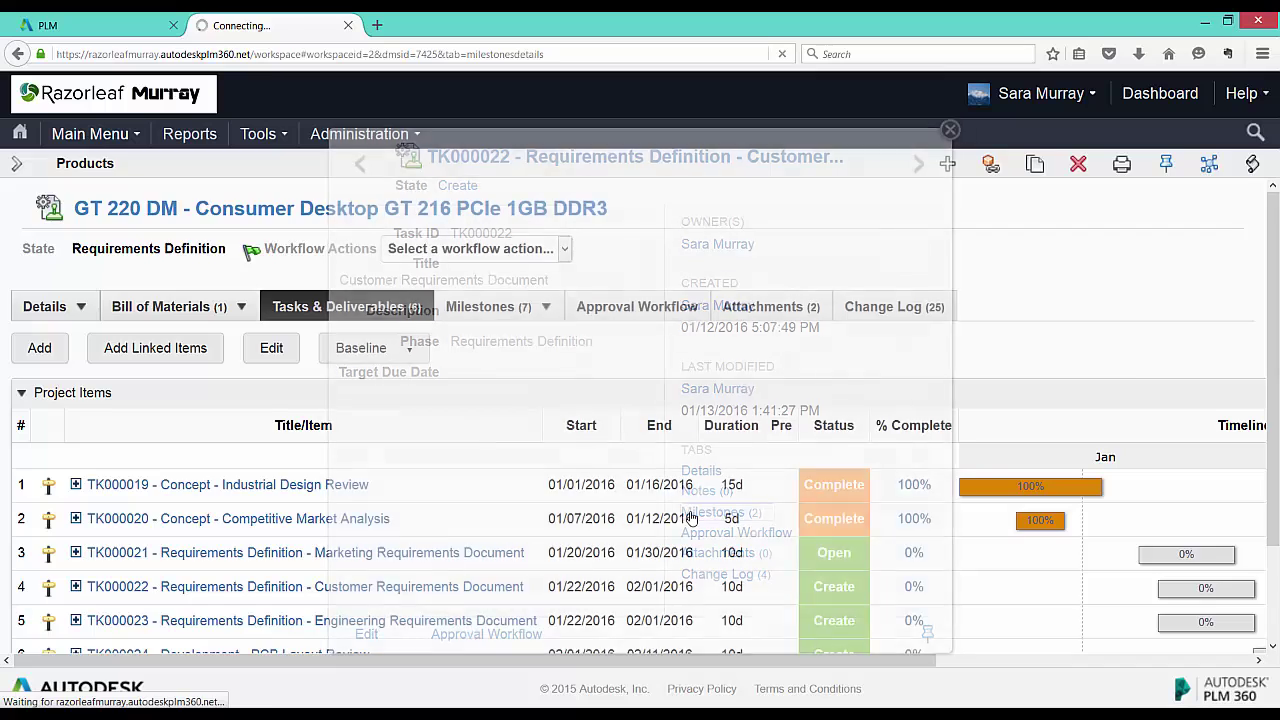
{"action": "left_click", "coordinate": [108, 346]}
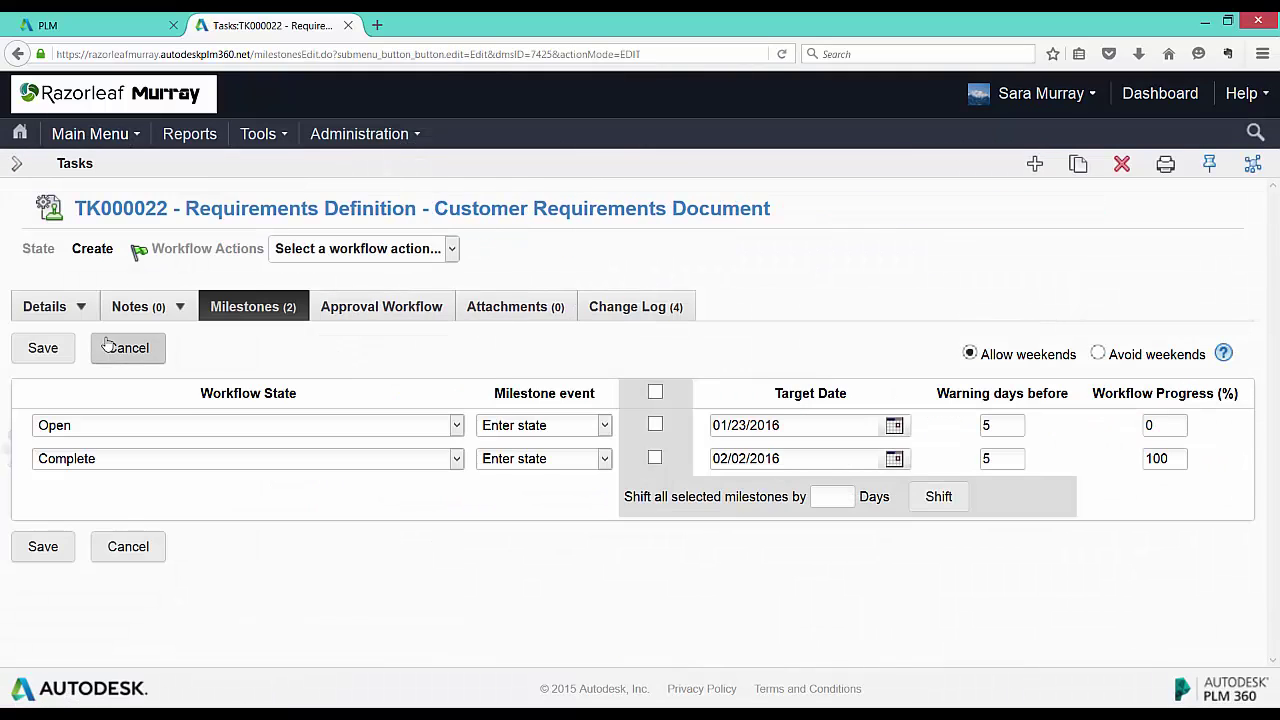
{"action": "left_click", "coordinate": [655, 461]}
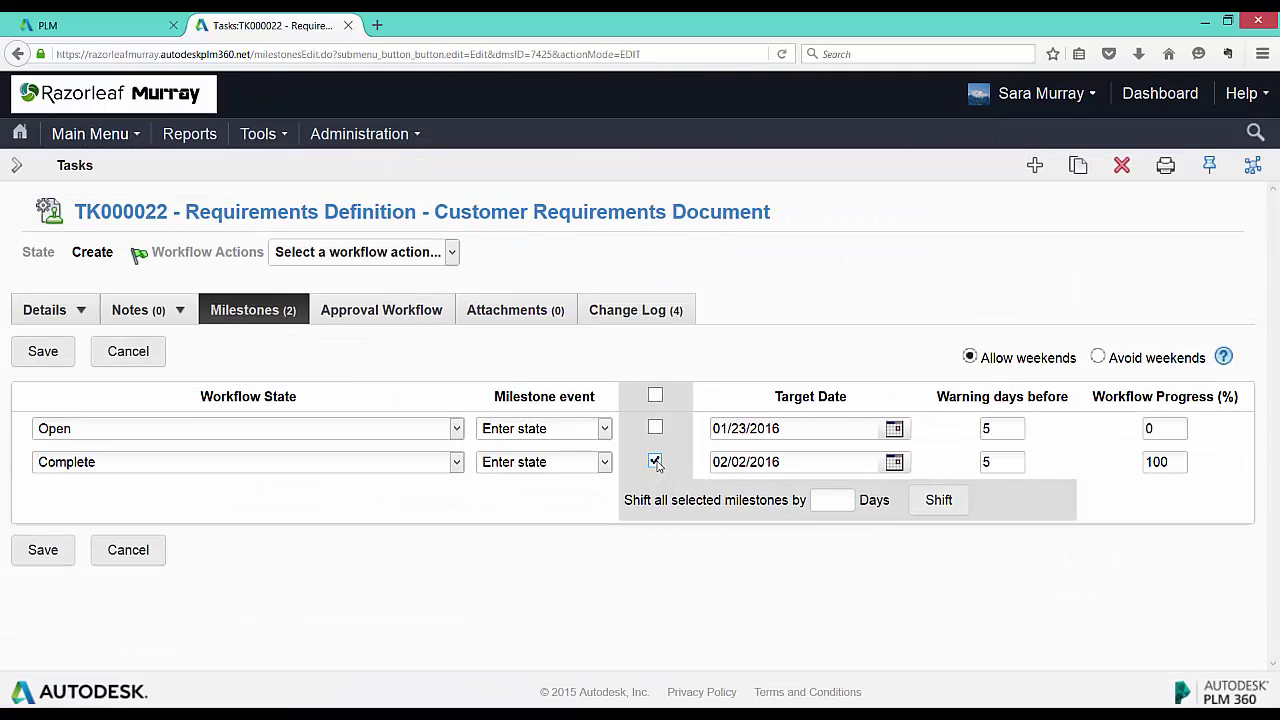
{"action": "left_click", "coordinate": [815, 502]}
{"action": "type", "text": "7"}
{"action": "left_click", "coordinate": [936, 502]}
{"action": "left_click", "coordinate": [35, 560]}
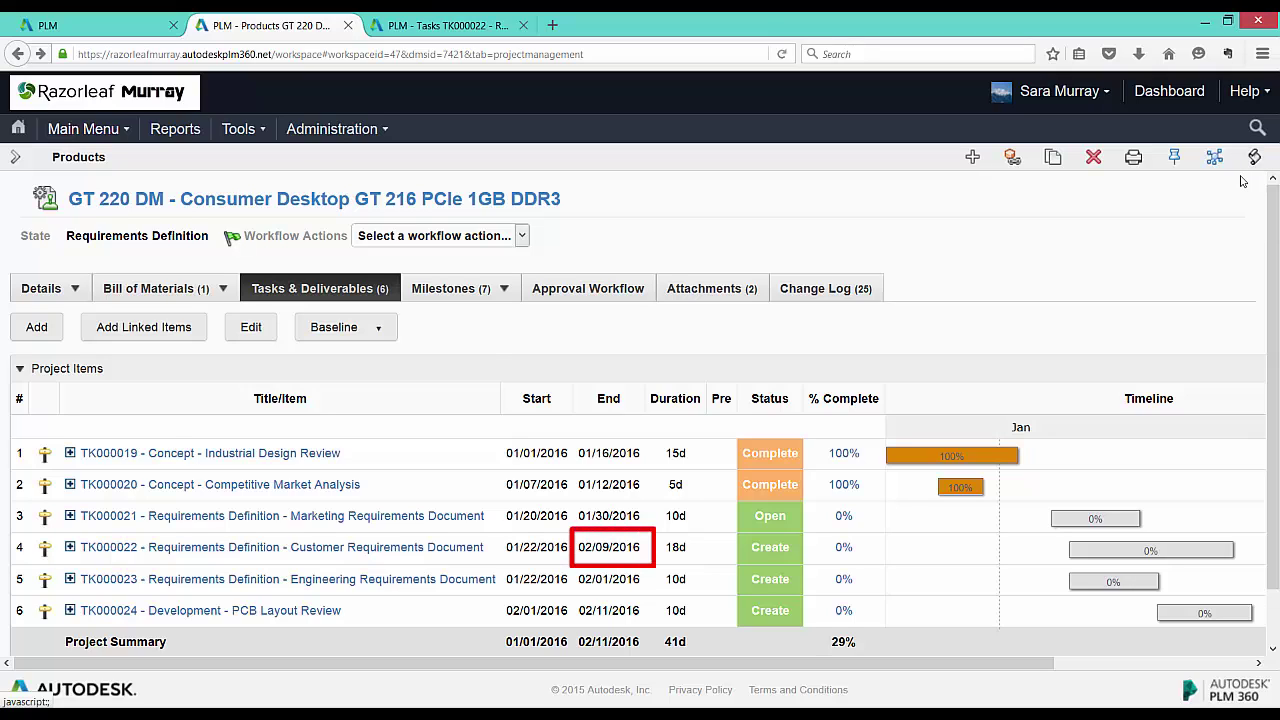
Compare the current GT 220 DM project plan against the "Initial Plan" baseline
{"action": "left_click", "coordinate": [392, 333]}
{"action": "left_click", "coordinate": [394, 446]}
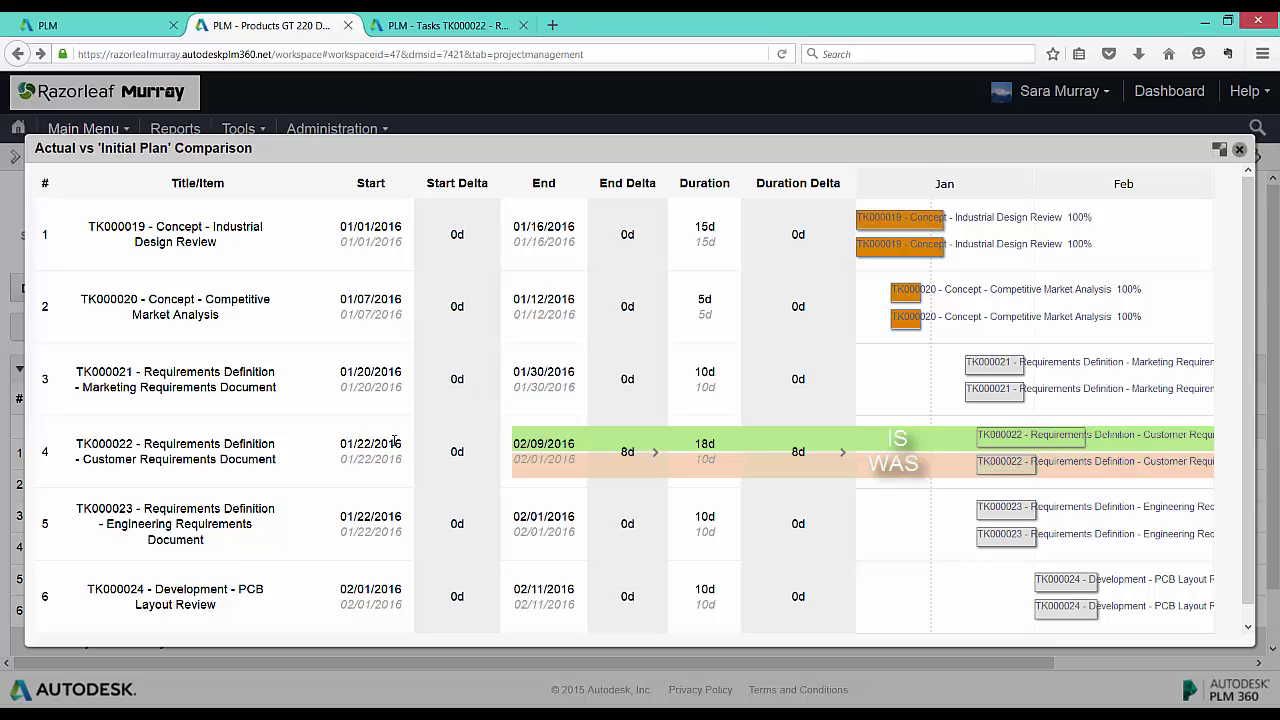
{"action": "key", "text": "Escape"}
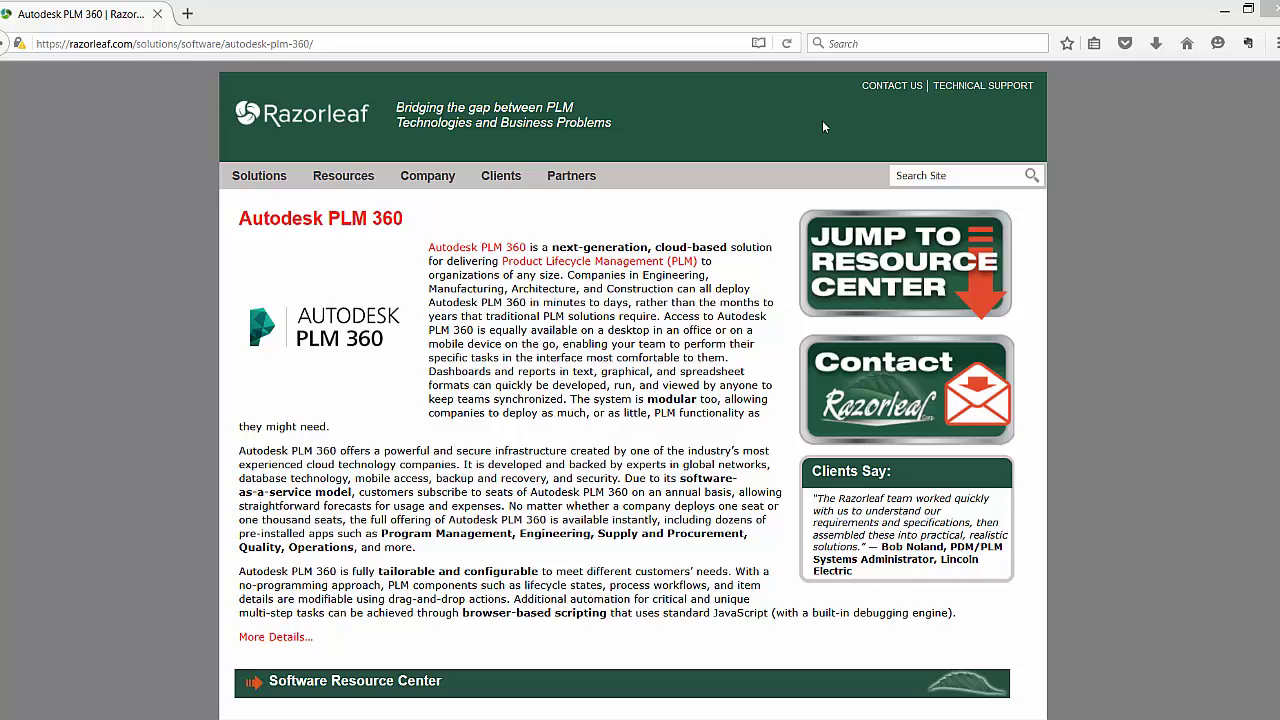
Open the contact page on the Razorleaf website
{"action": "left_click", "coordinate": [879, 90]}
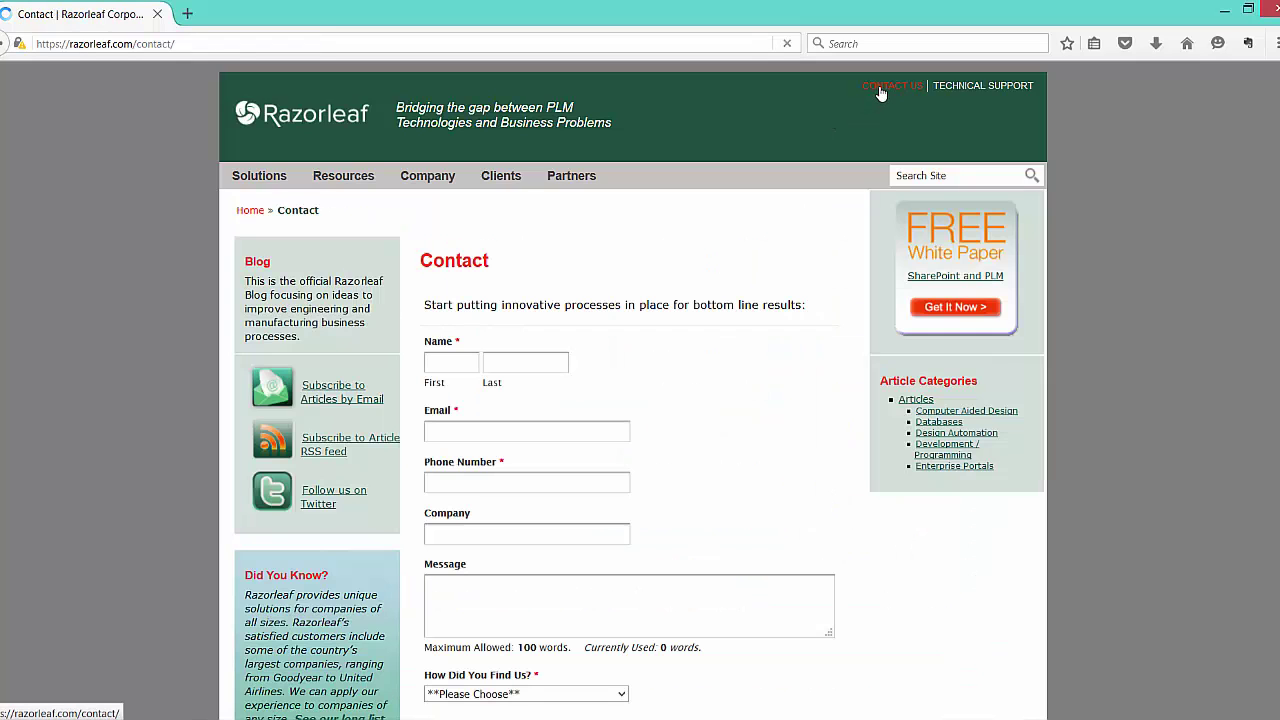